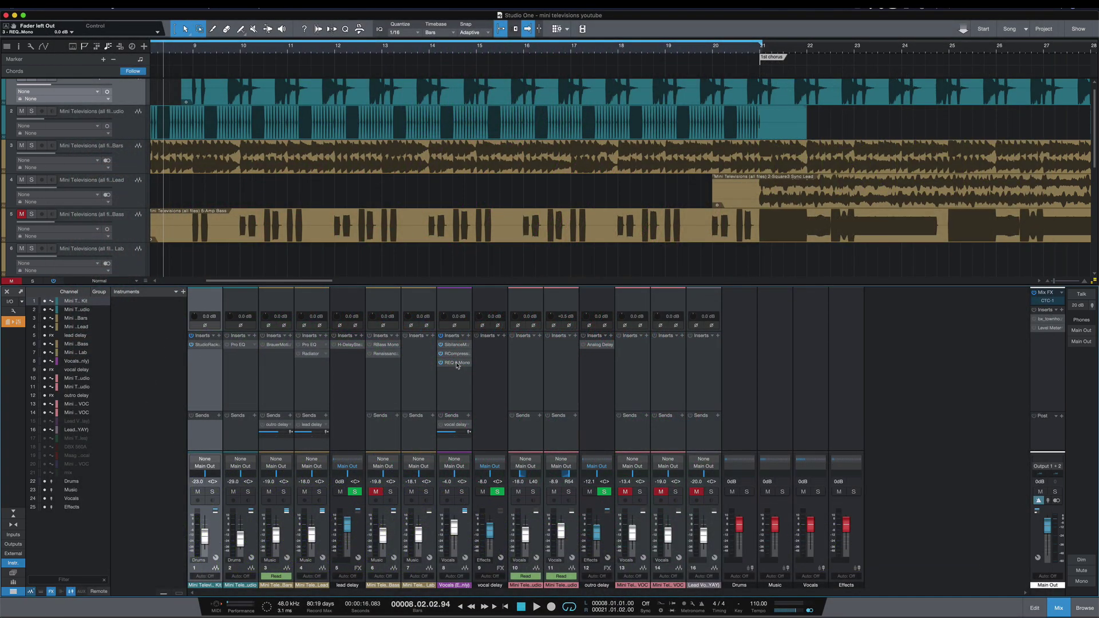
- Open the REQ 6 Mono equalizer on the Vocals (EQ Only) channel and test its output fader at 12.0, then reset it to 0.0
click(458, 365)
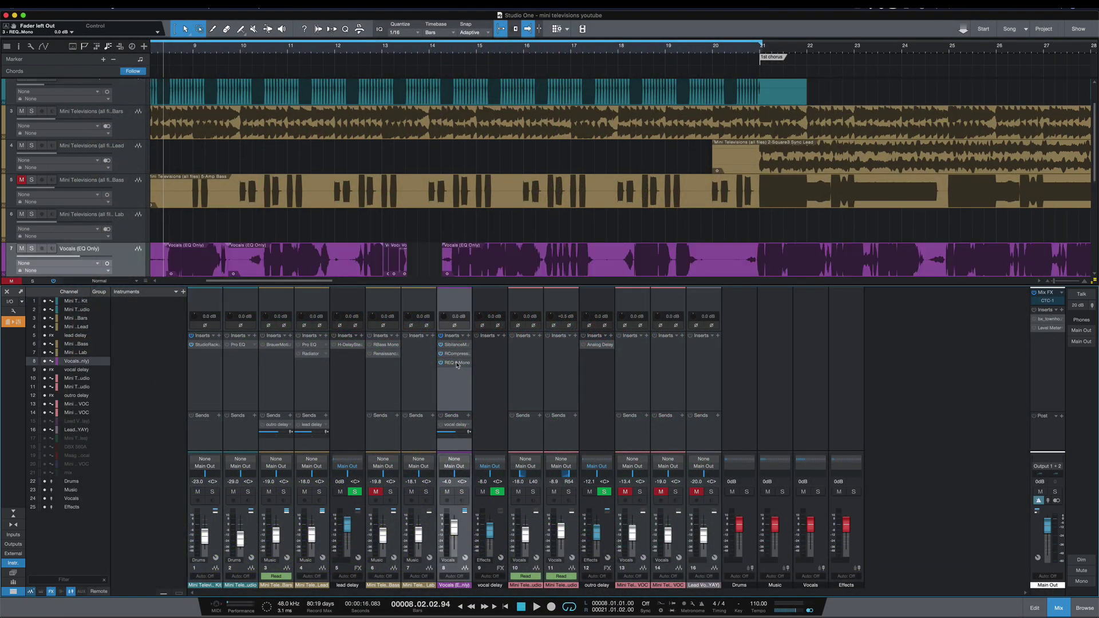
click(458, 363)
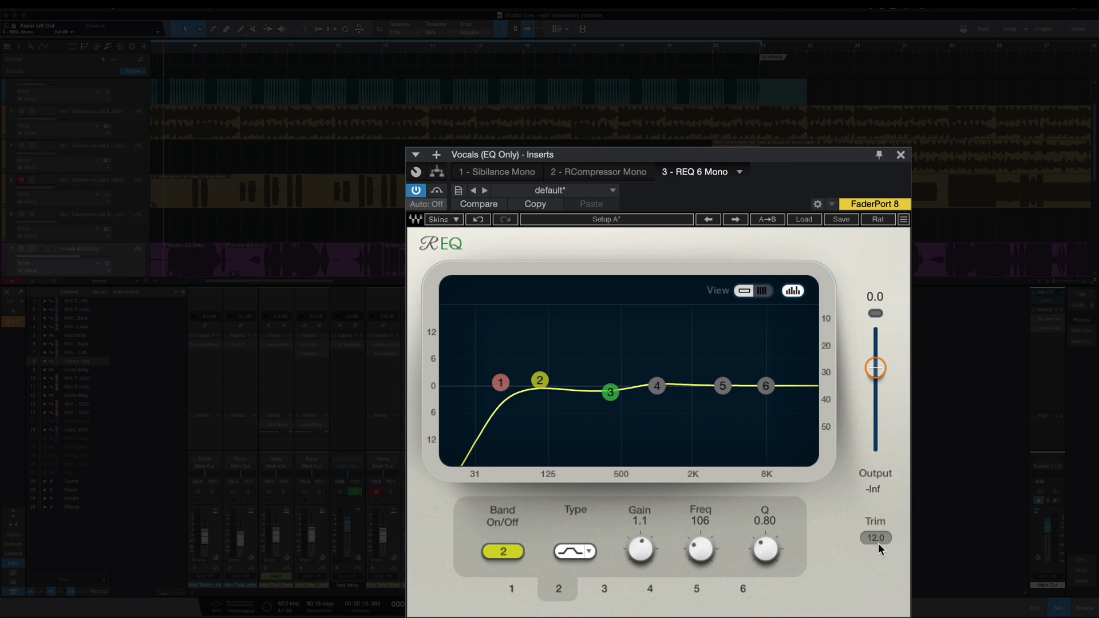
drag(876, 368, 875, 327)
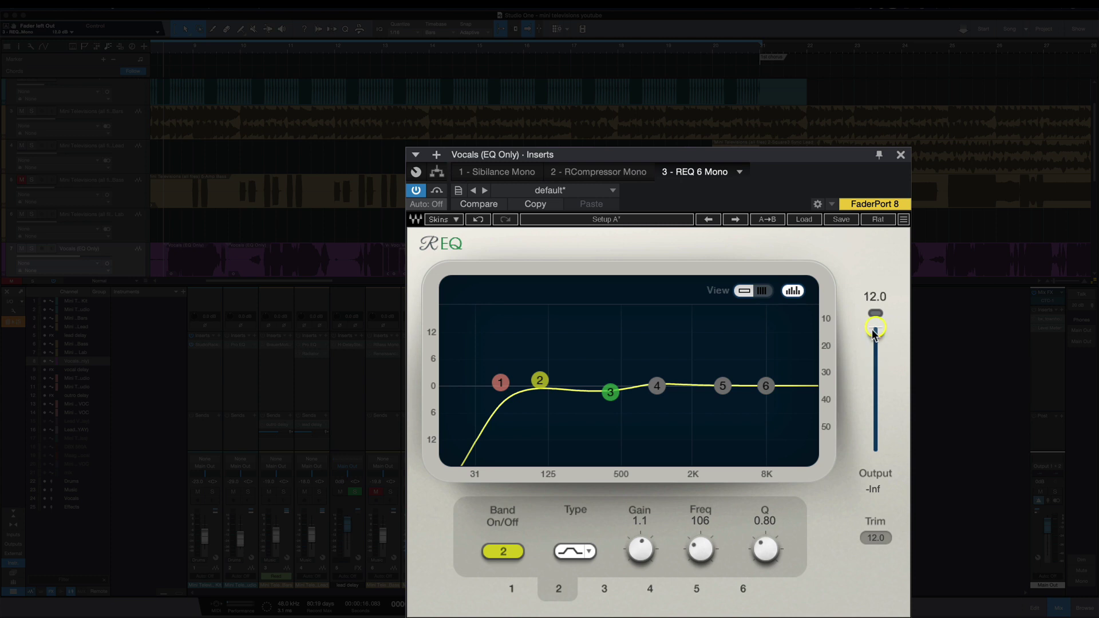
alt+click(874, 331)
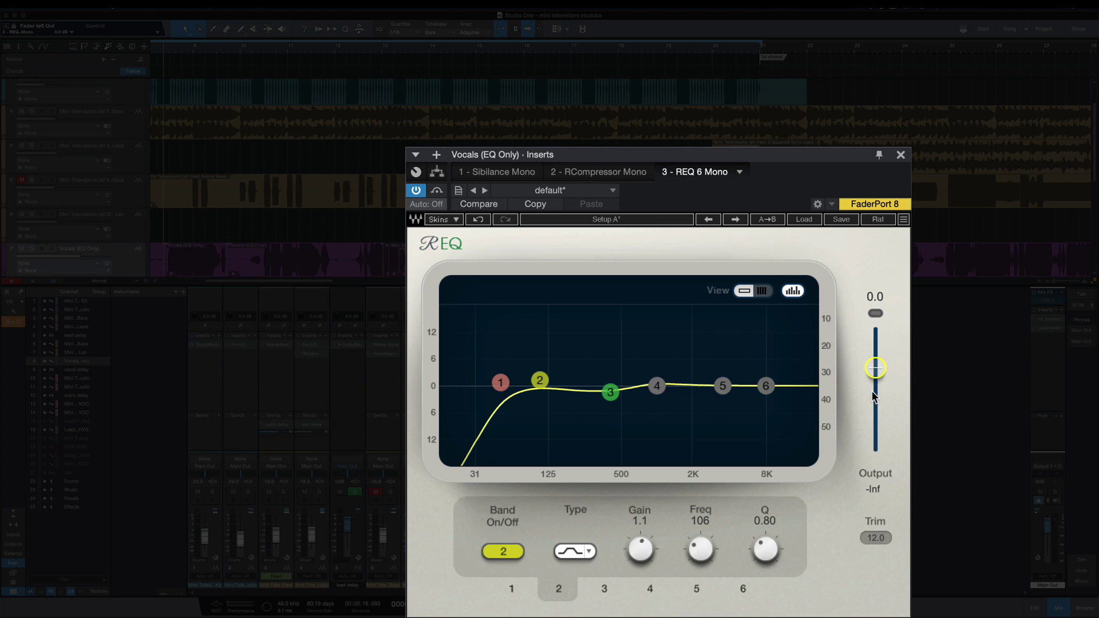
- Play the vocal to register its peak, apply the Trim correction to bring the output fader to 4.6, and play it again
key(space)
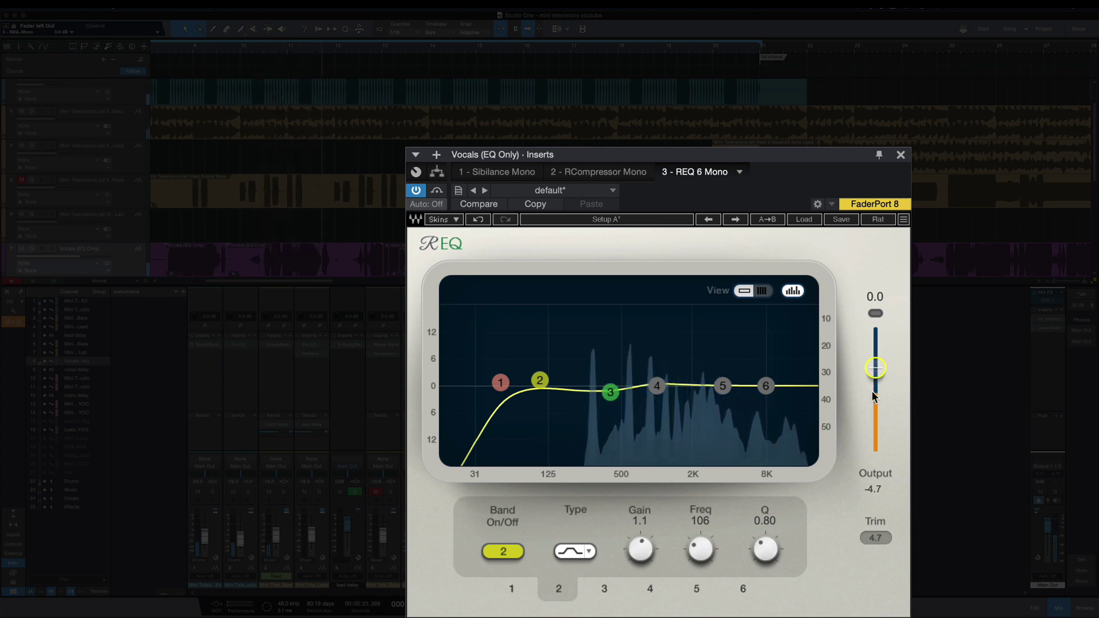
key(space)
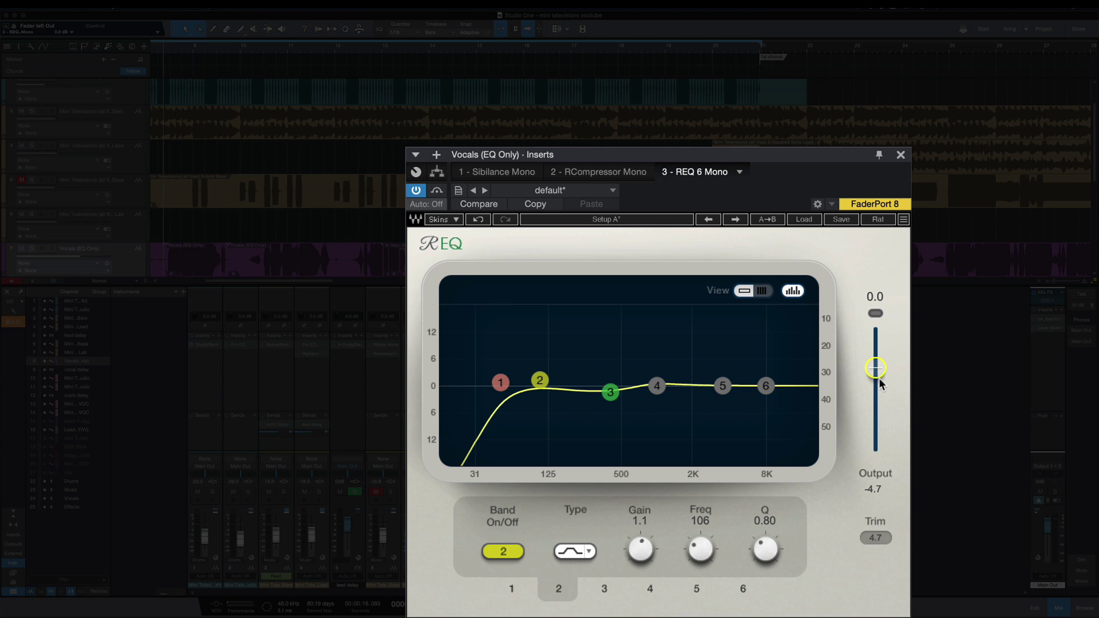
click(874, 538)
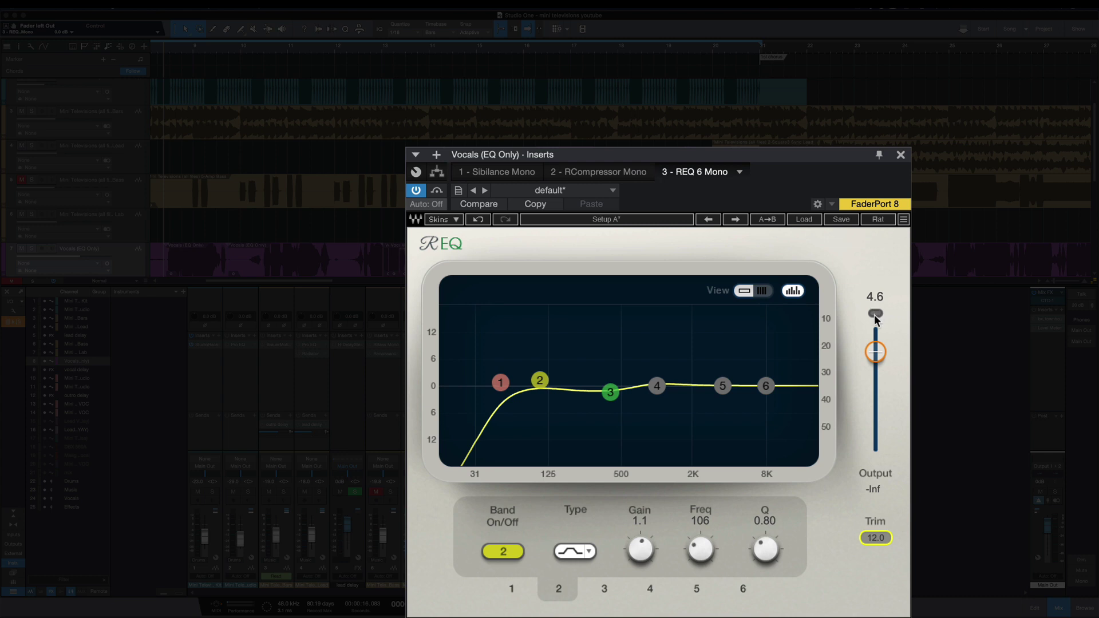
key(space)
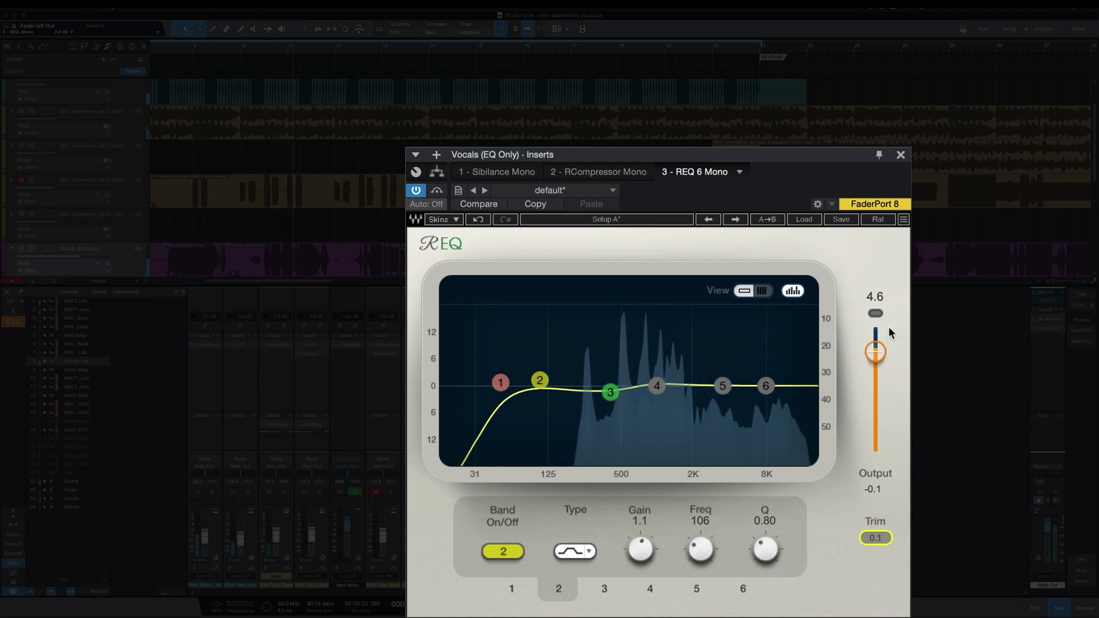
key(space)
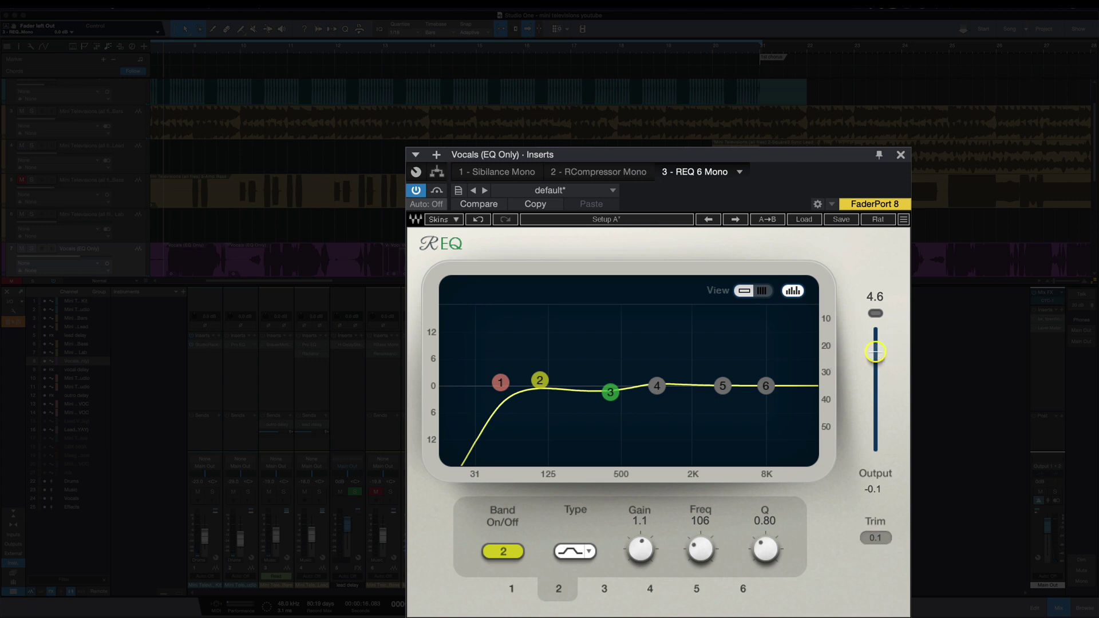
- Raise the REQ output to 4.8, play the vocal to test for clipping, then clear the clip indicator and return the output to 0.0
scroll(876, 351, up, 1)
scroll(876, 352, up, 1)
key(space)
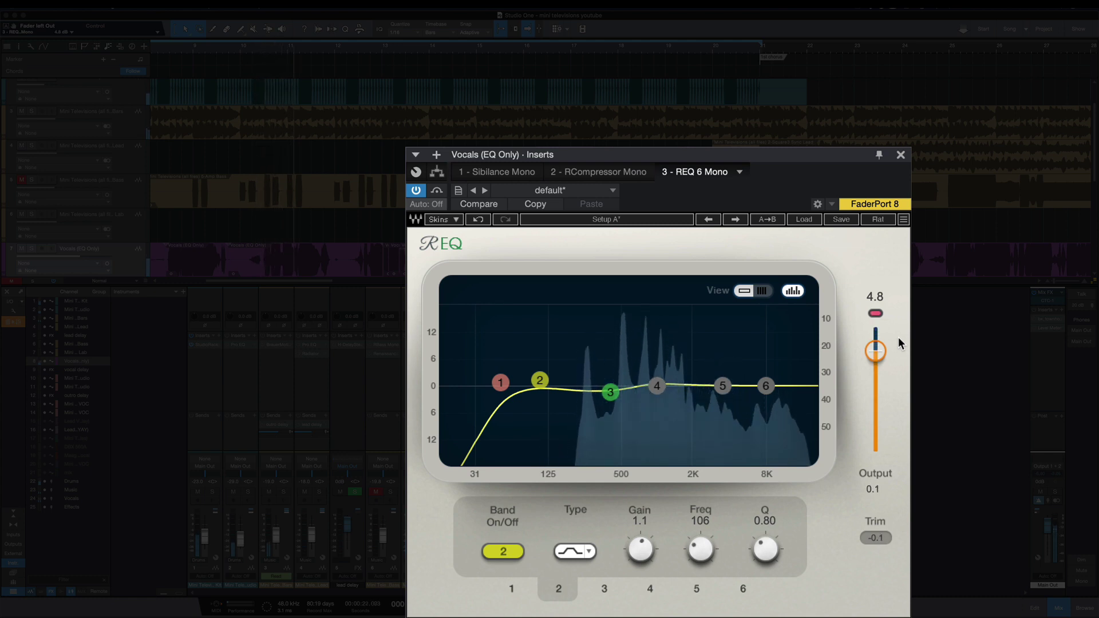
key(space)
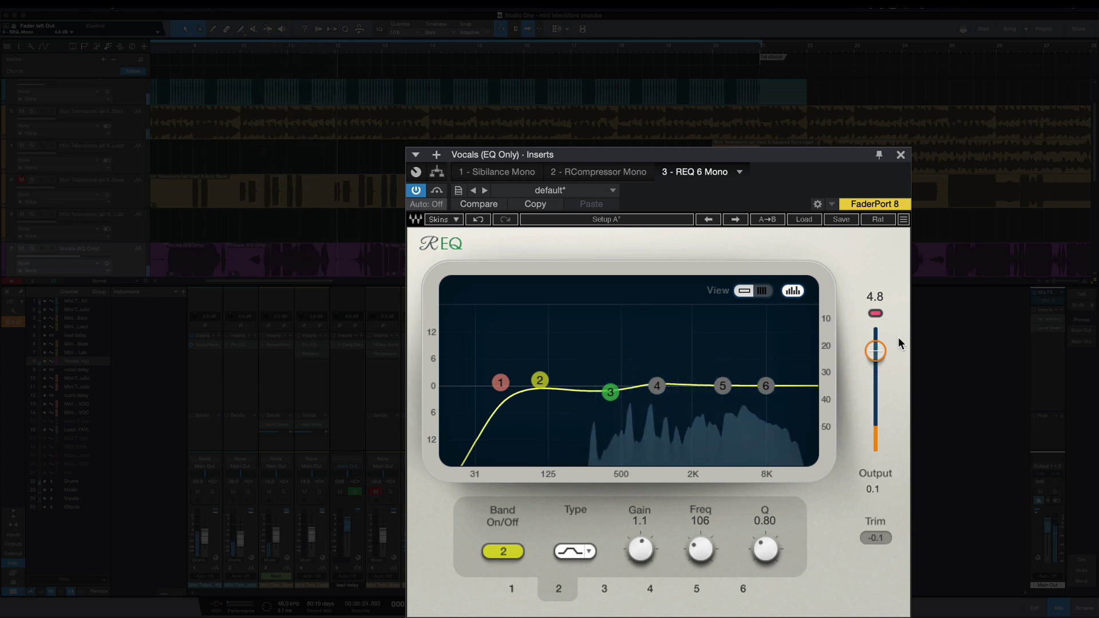
click(876, 314)
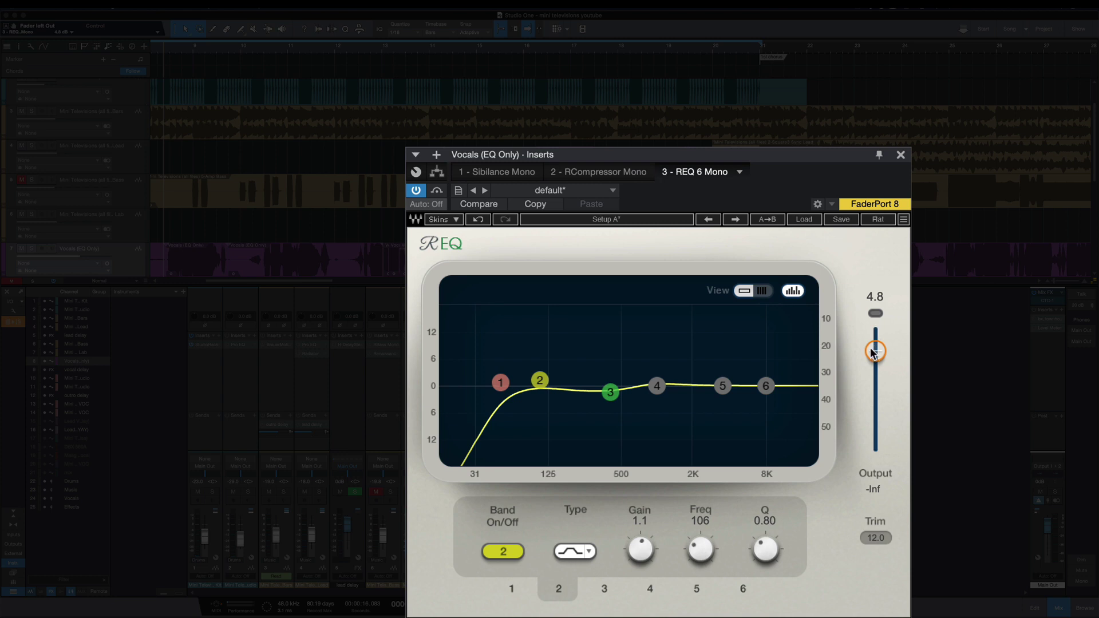
drag(875, 351, 875, 369)
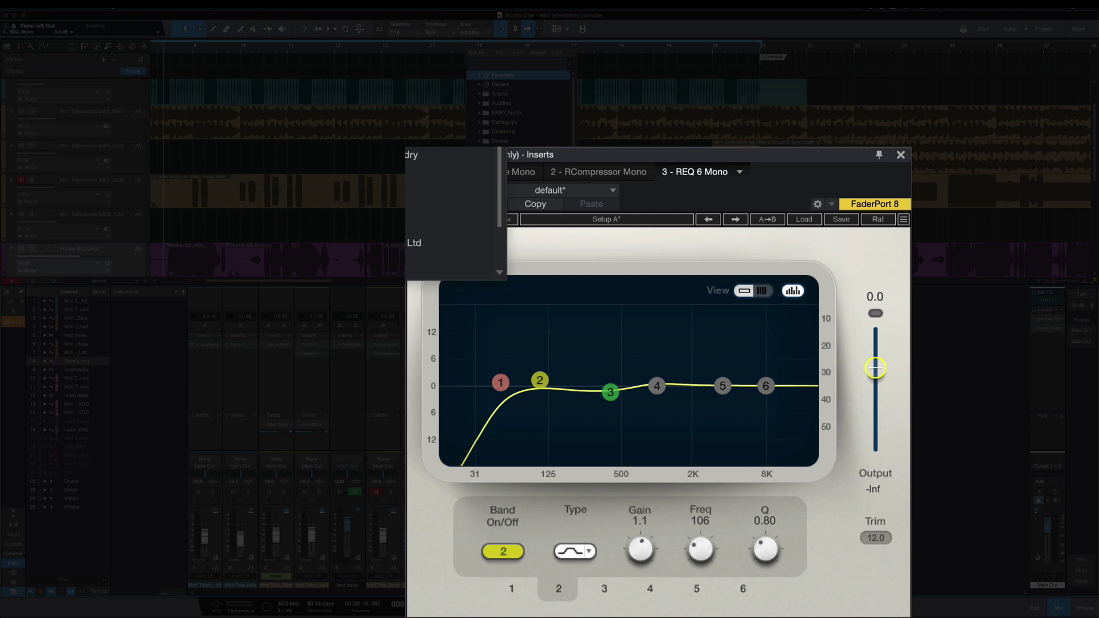
- Search the effects for "veq", insert VEQ3 Mono on the vocal channel, and apply its output trim
text(veq)
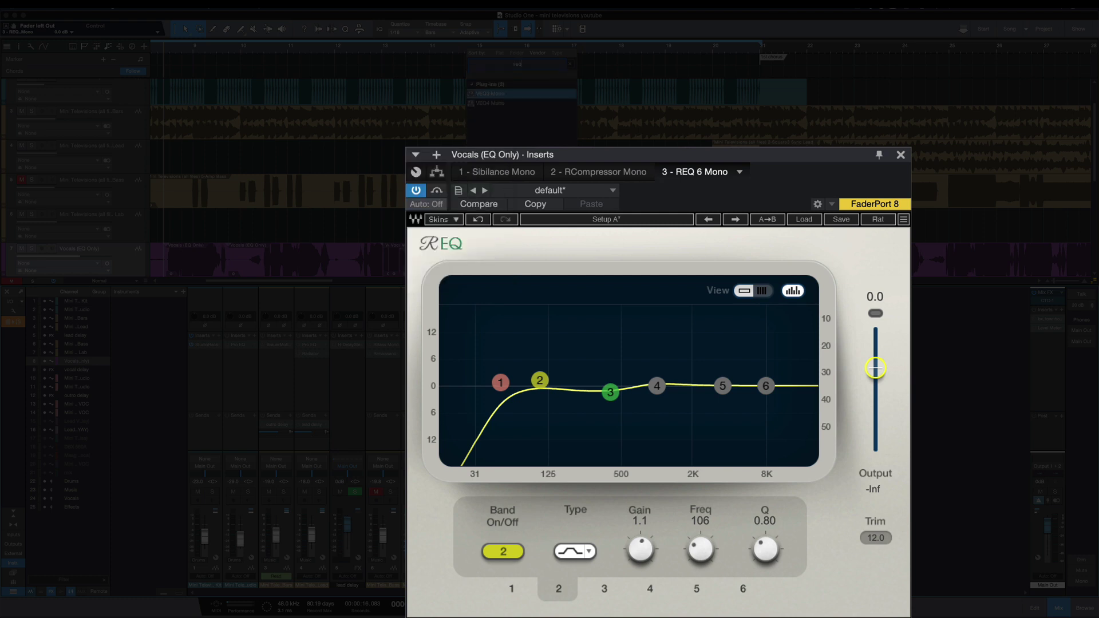
key(Return)
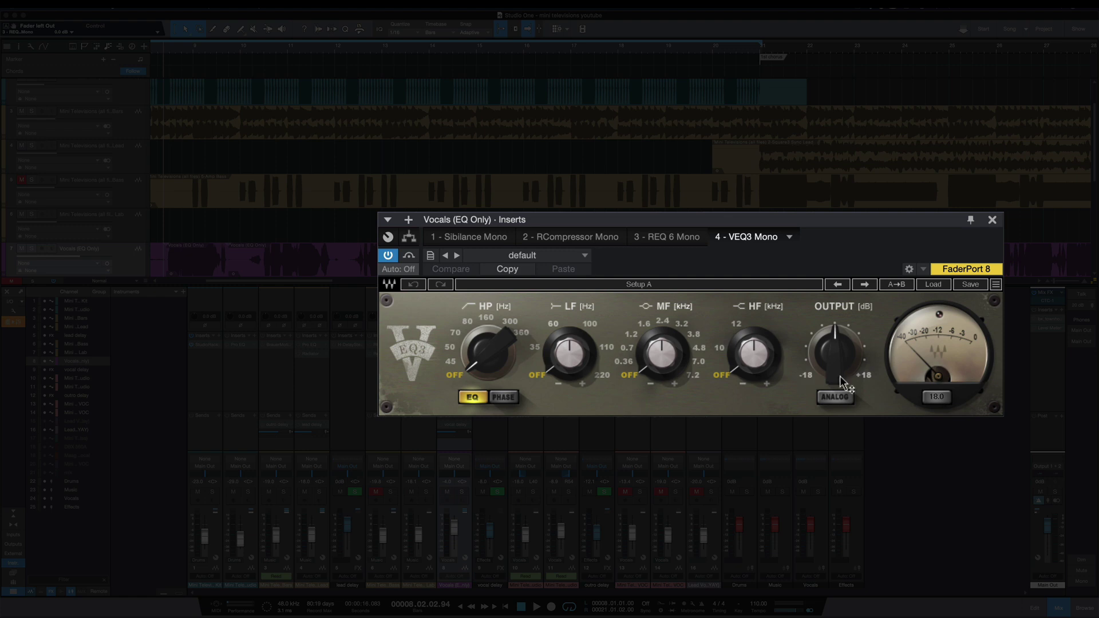
click(936, 398)
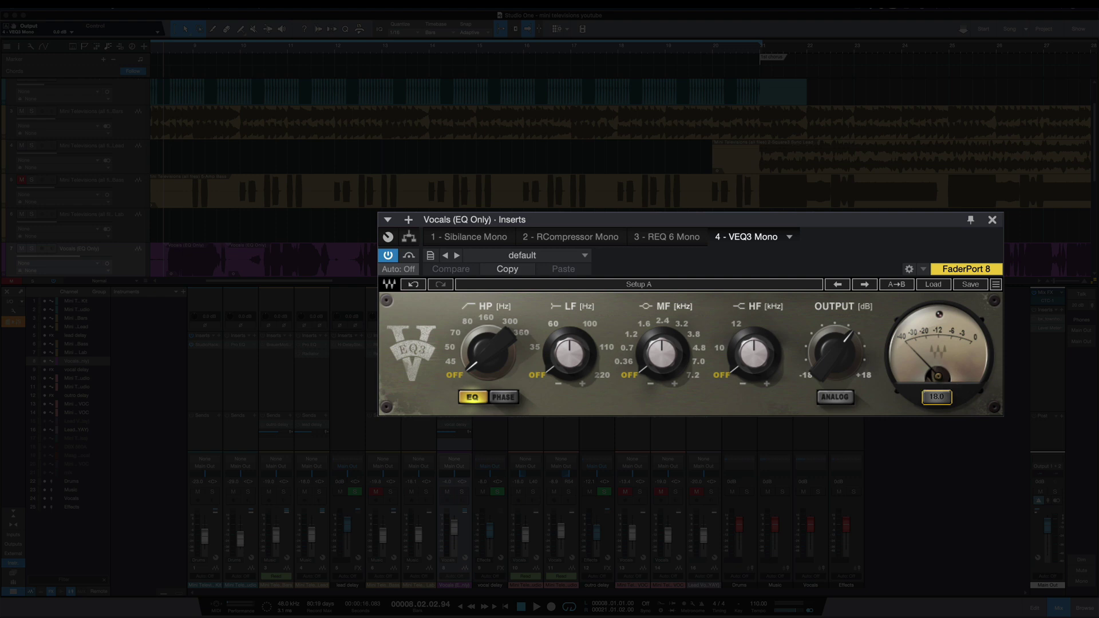
- In REQ 6 Mono, adjust bands 3 and 4 together, setting band 3 to gain -1.8, frequency 374 and Q 0.99
click(667, 236)
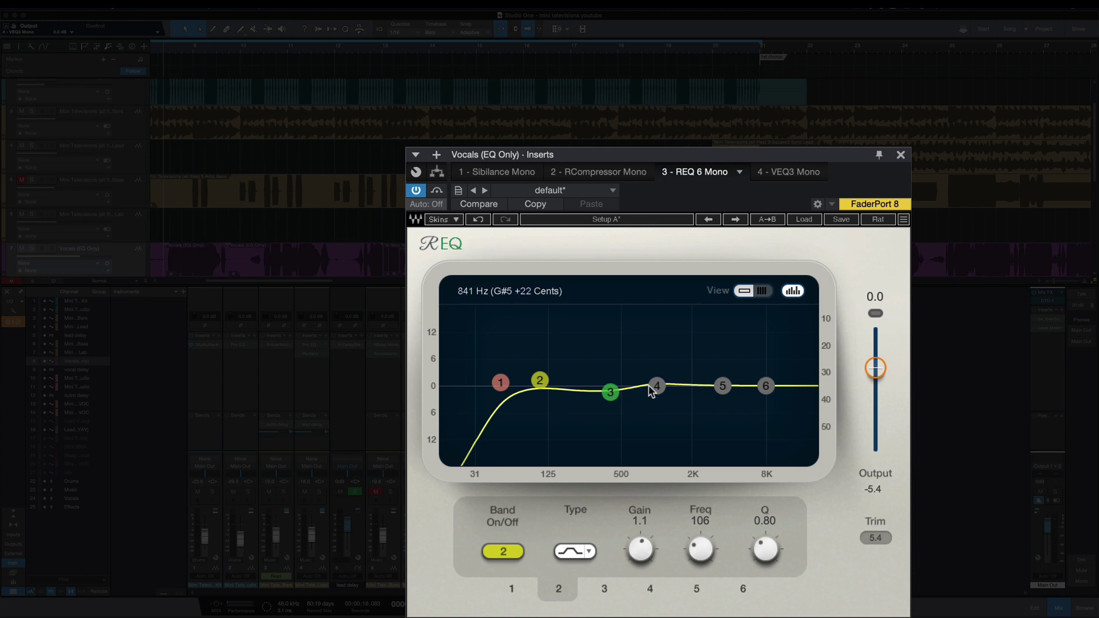
click(611, 392)
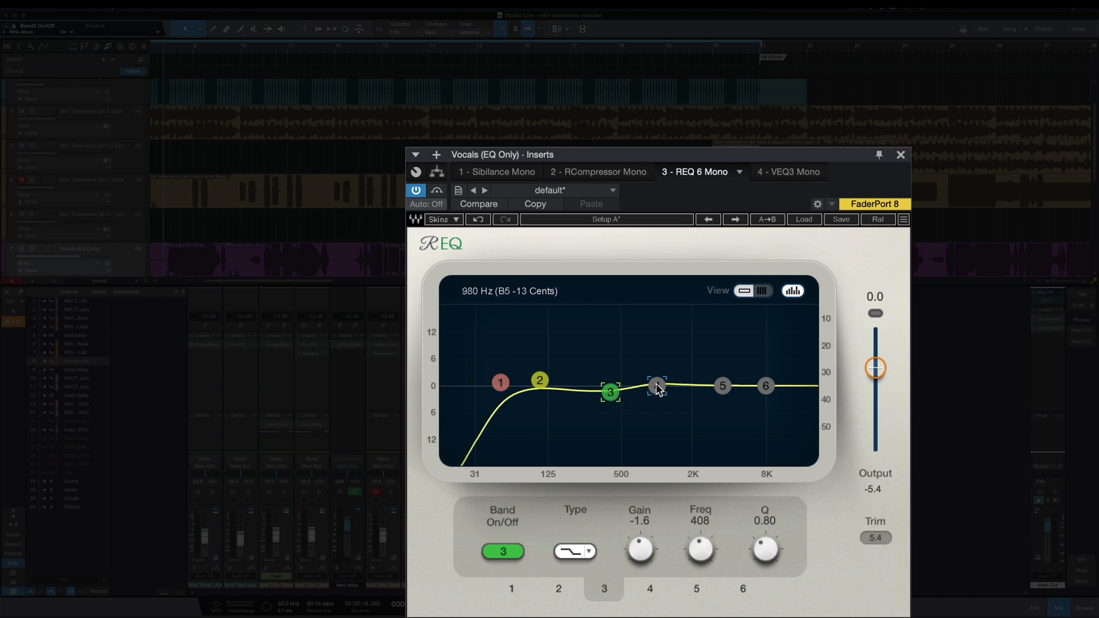
mouse_move(657, 388)
mouse_down()
mouse_move(659, 407)
mouse_move(655, 346)
mouse_move(651, 387)
mouse_up()
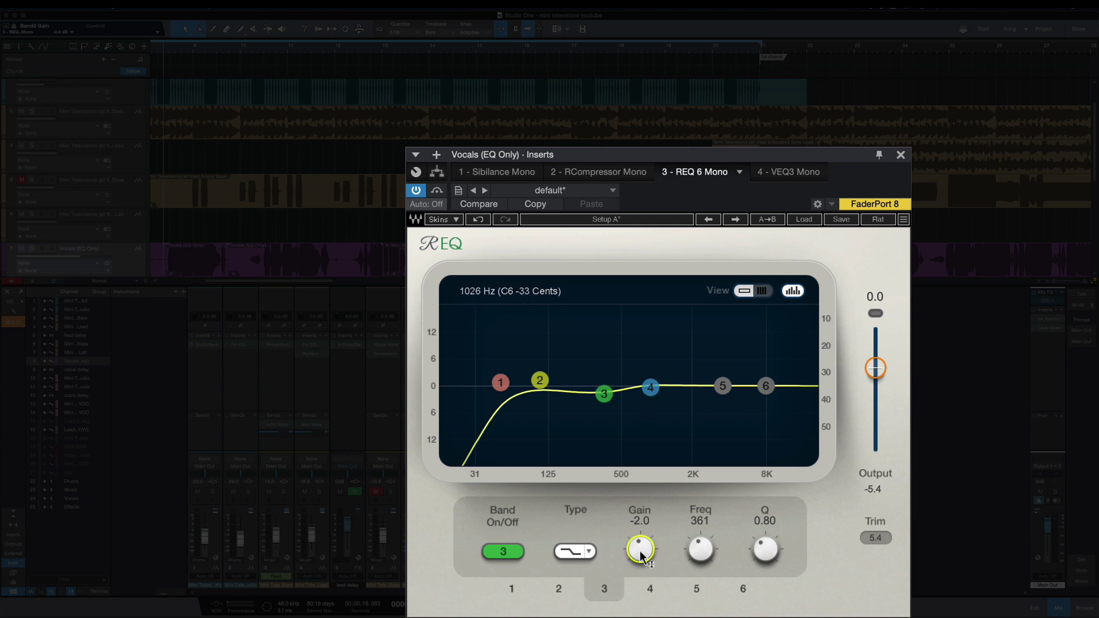
drag(638, 555, 689, 544)
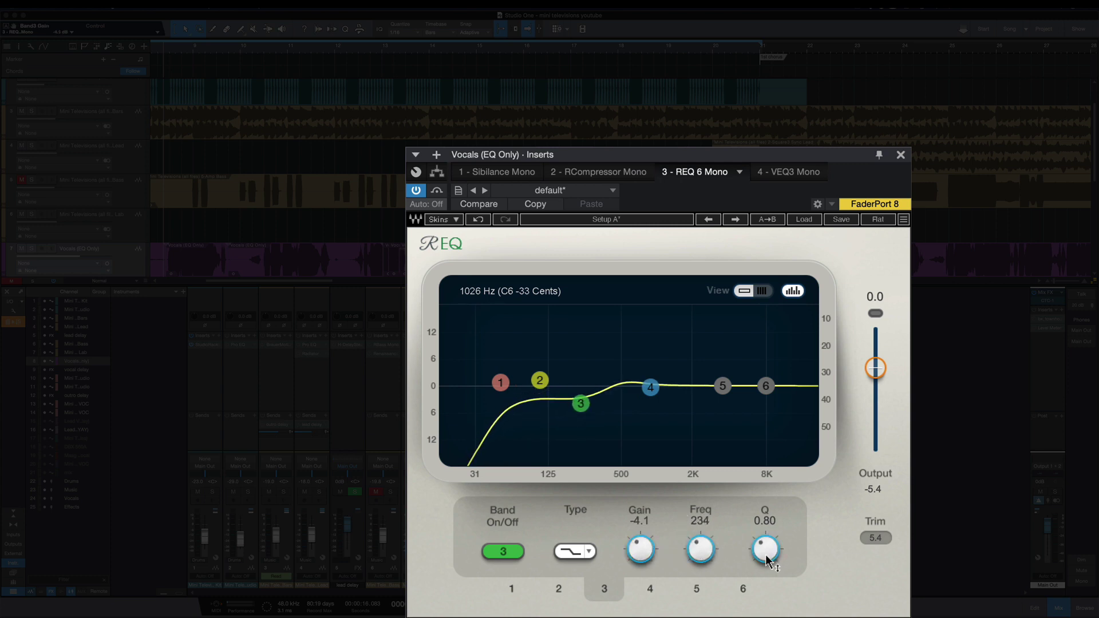
mouse_move(767, 554)
mouse_down()
mouse_move(764, 530)
mouse_move(764, 539)
mouse_up()
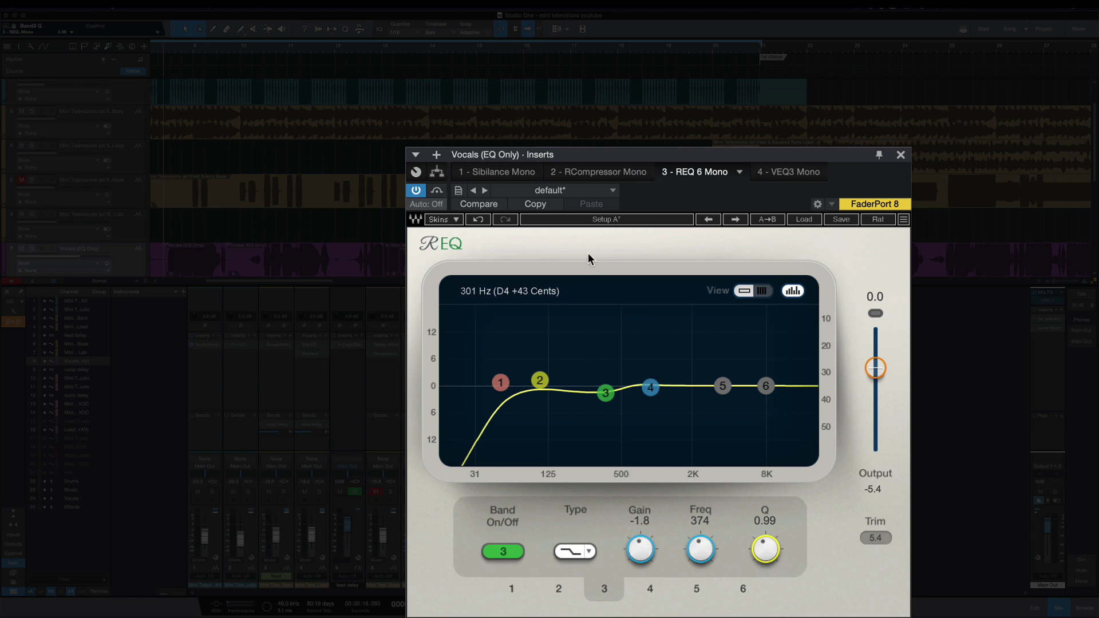
- Switch back and forth between Setup A and Setup B of REQ 6 Mono to compare their EQ curves
click(612, 222)
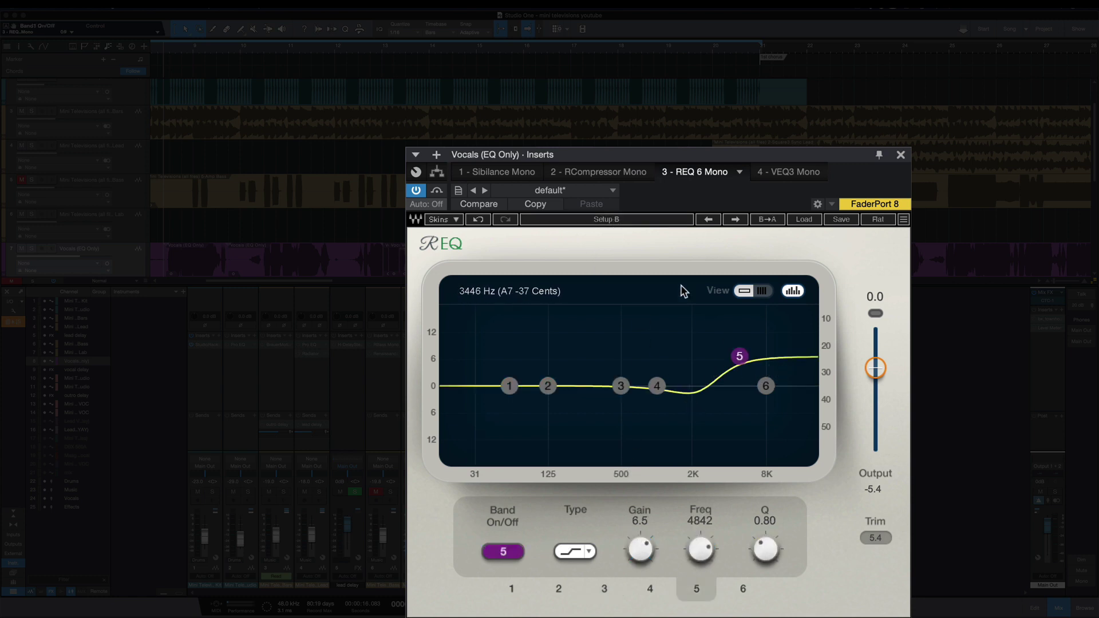
click(610, 218)
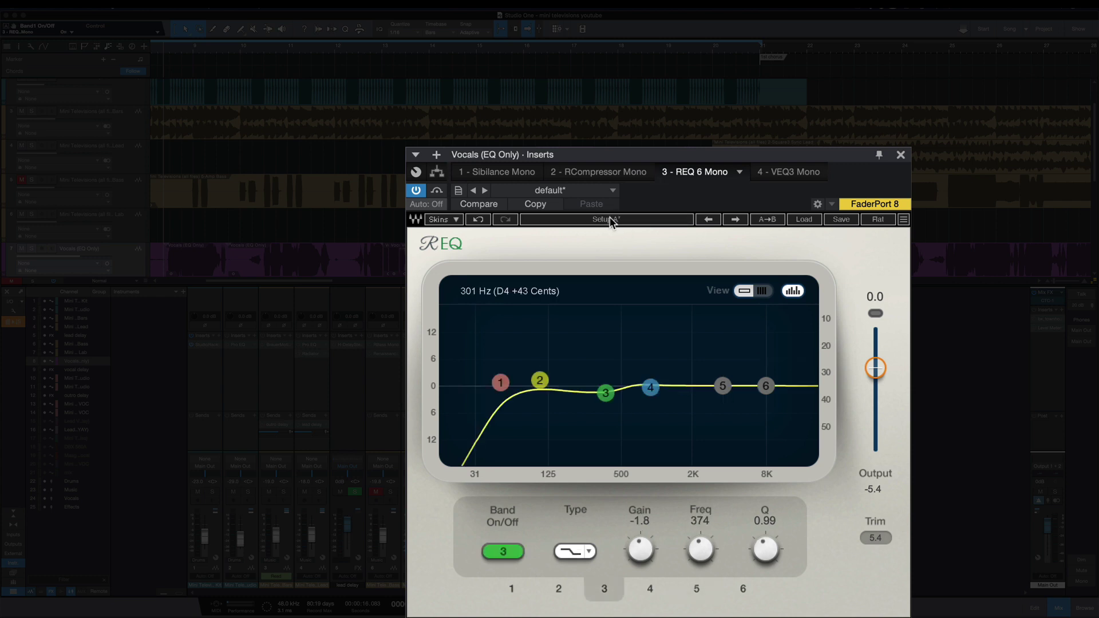
click(610, 218)
click(610, 218)
click(610, 219)
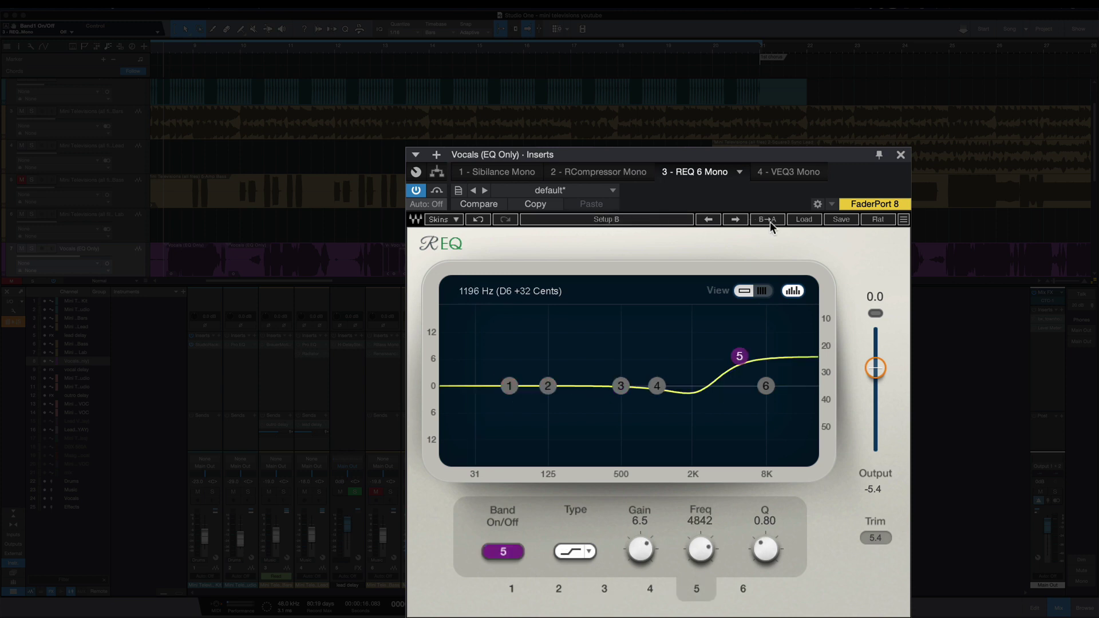
click(608, 221)
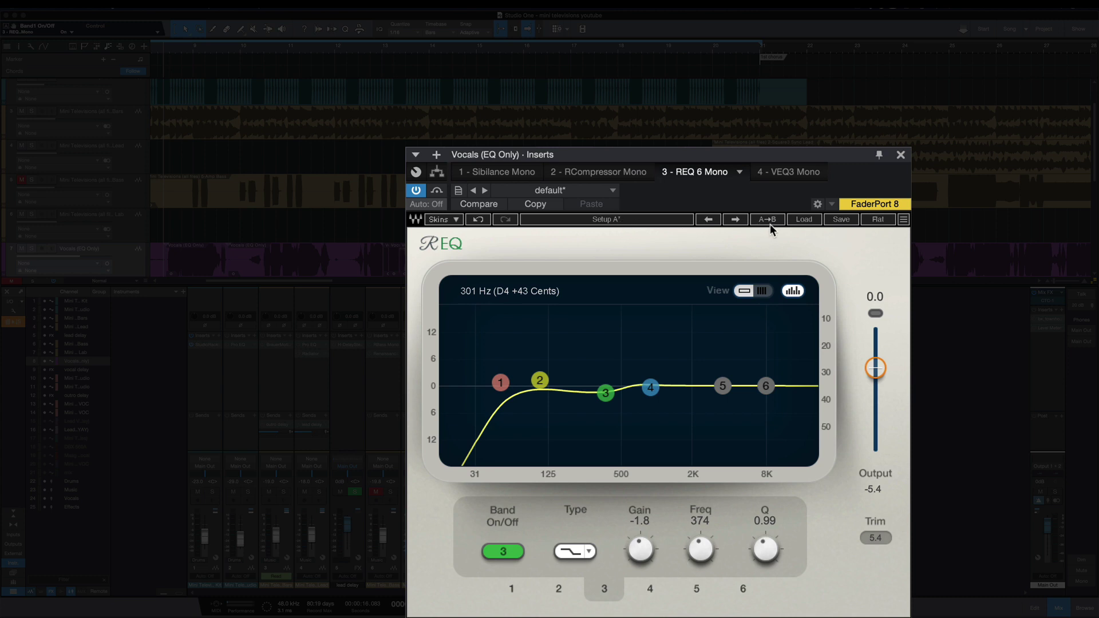
click(632, 223)
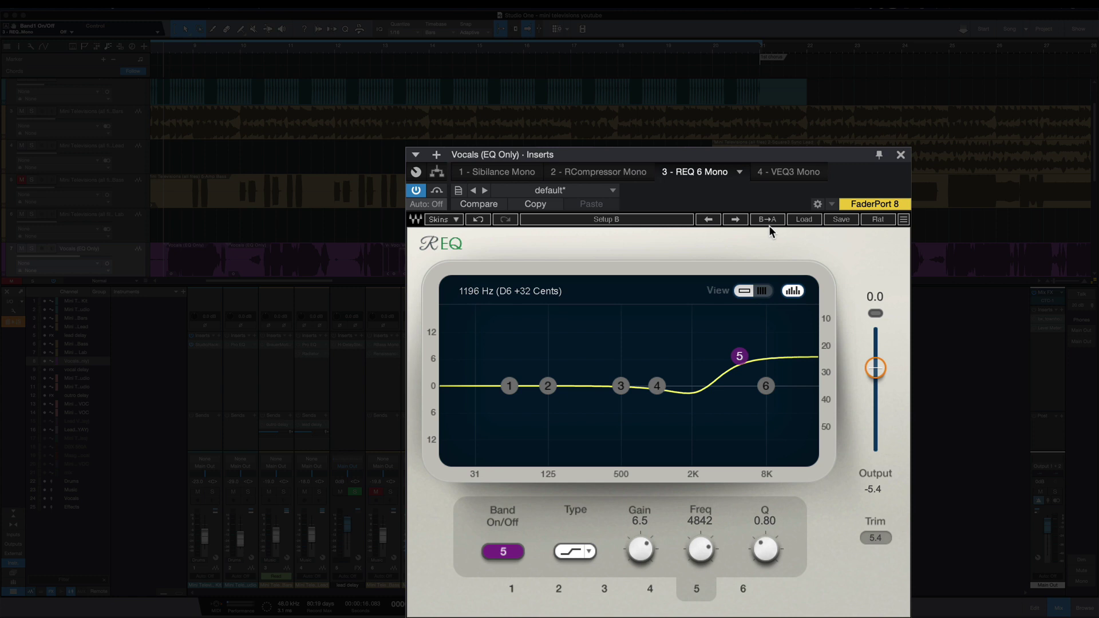
- Copy Setup B to Setup A and, in Setup A, cut band 2 to about -8.2 gain at about 126 Hz
click(767, 222)
click(618, 219)
drag(546, 385, 548, 421)
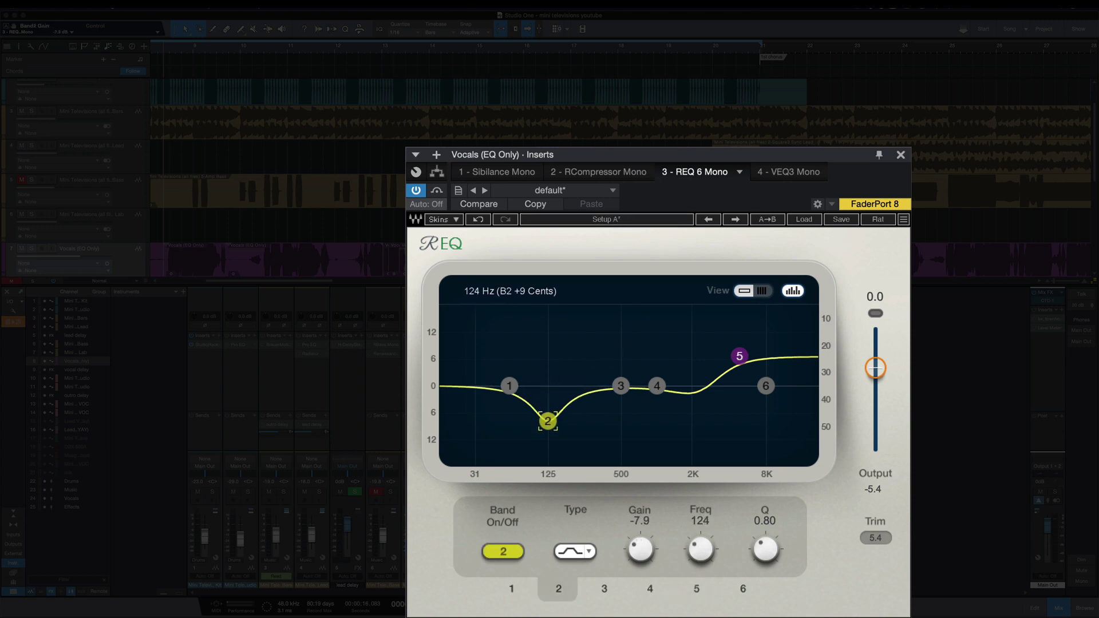
- Compare the modified Setup A, with its band 2 cut, against the original Setup B
click(610, 221)
click(610, 221)
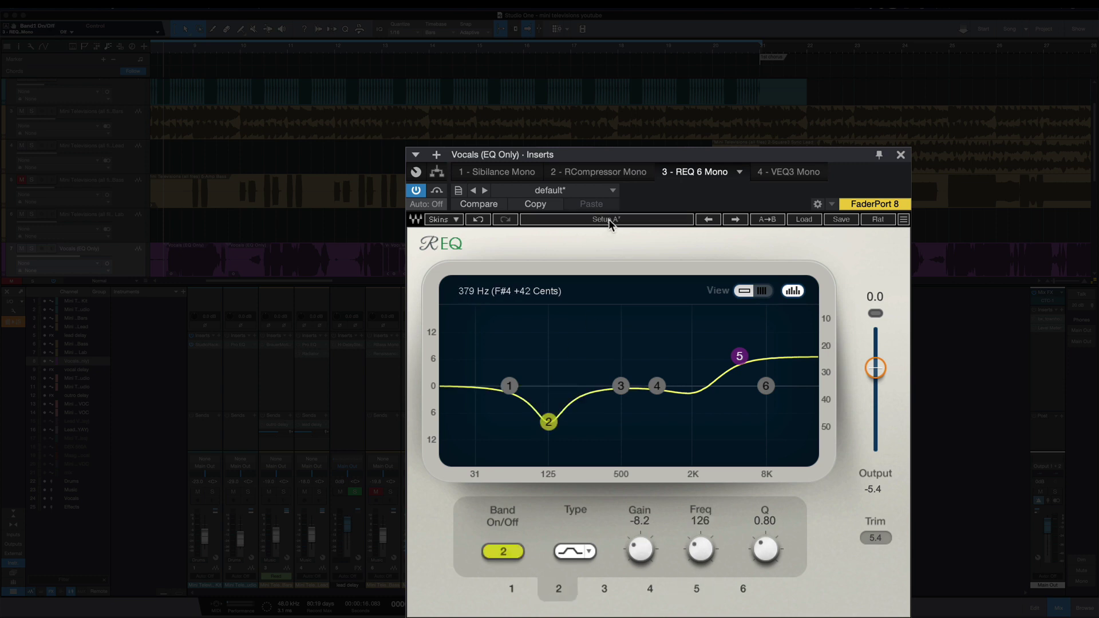
click(610, 221)
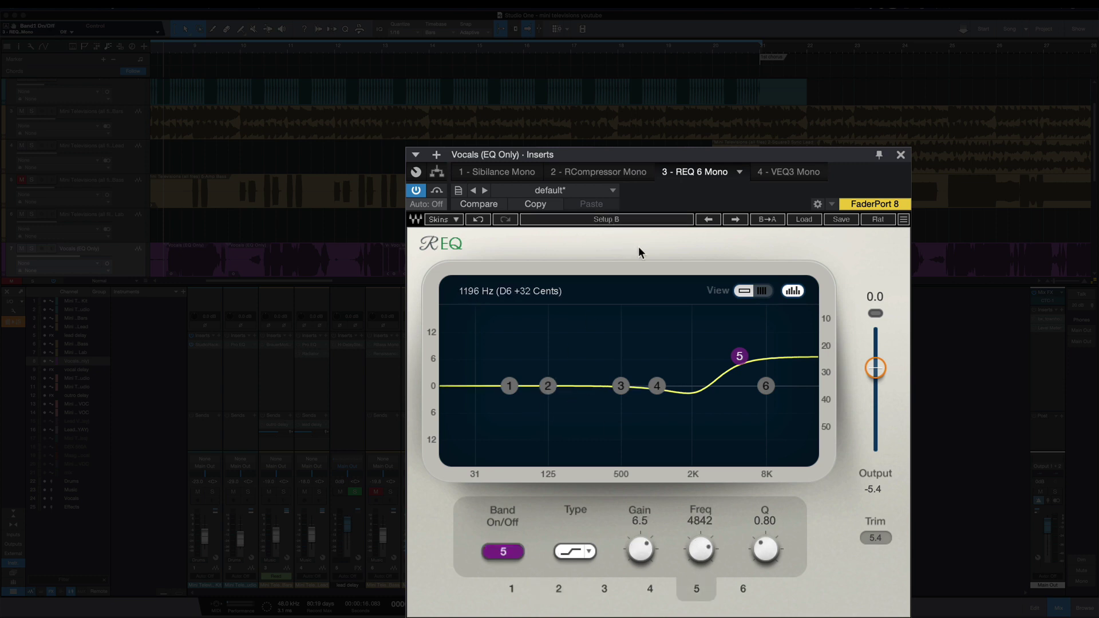